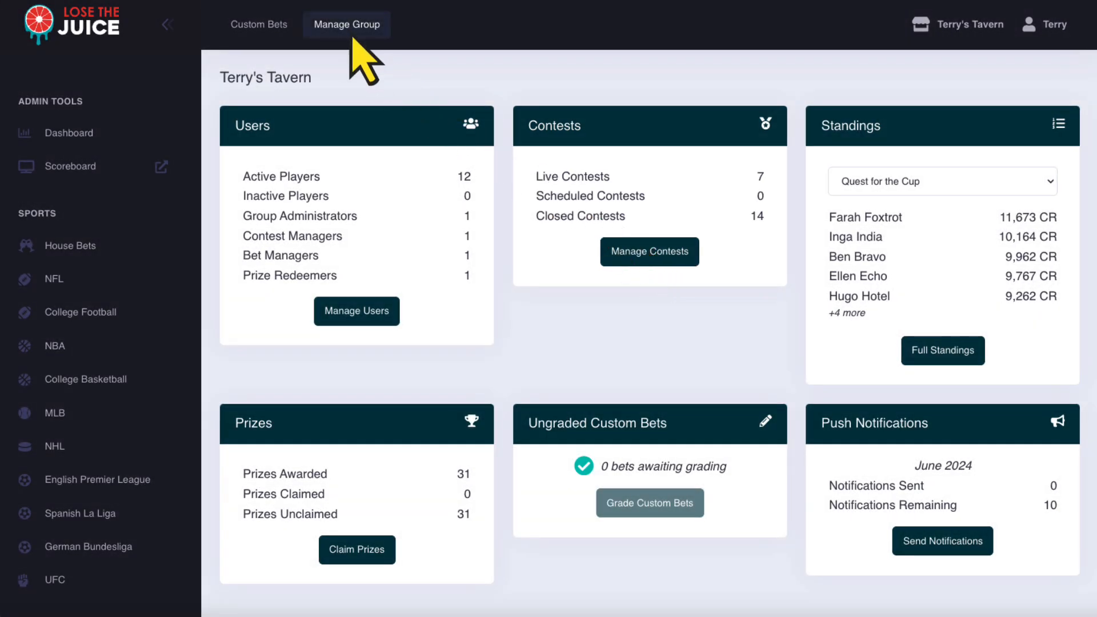
# Start a new contest from the group's contest management page and name it "June Baseball Bonanza"
pyautogui.click(350, 37)
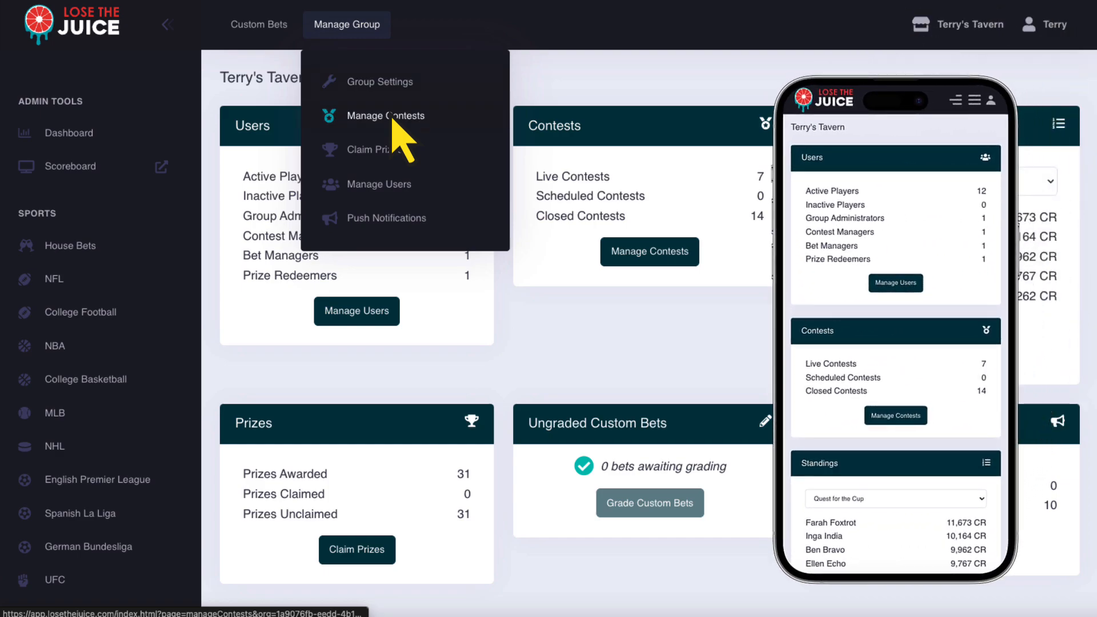
pyautogui.click(974, 100)
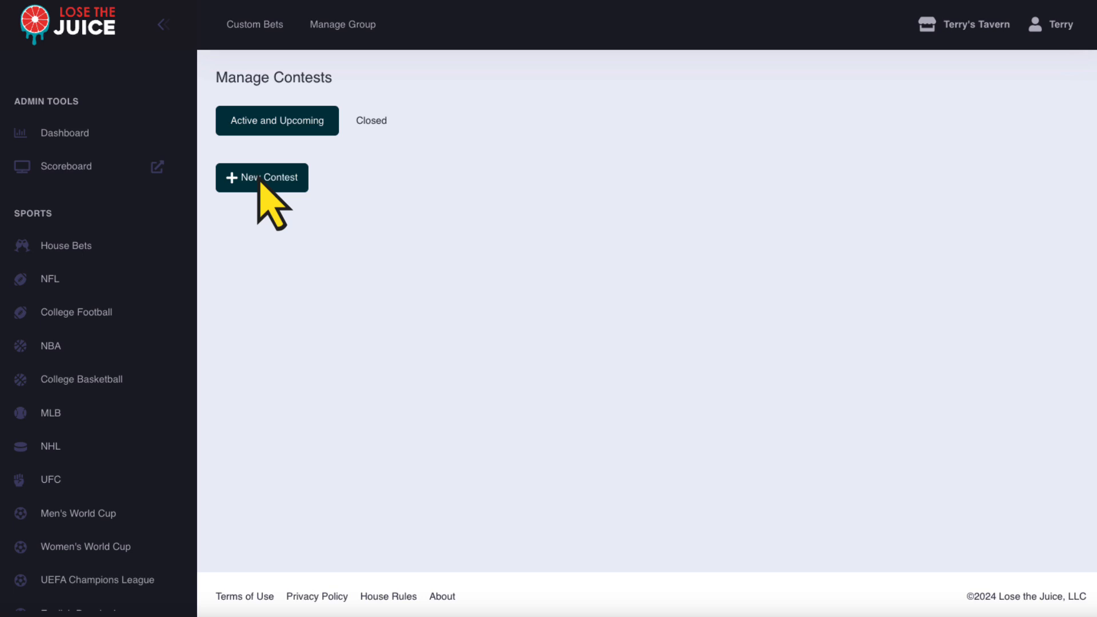
pyautogui.click(260, 178)
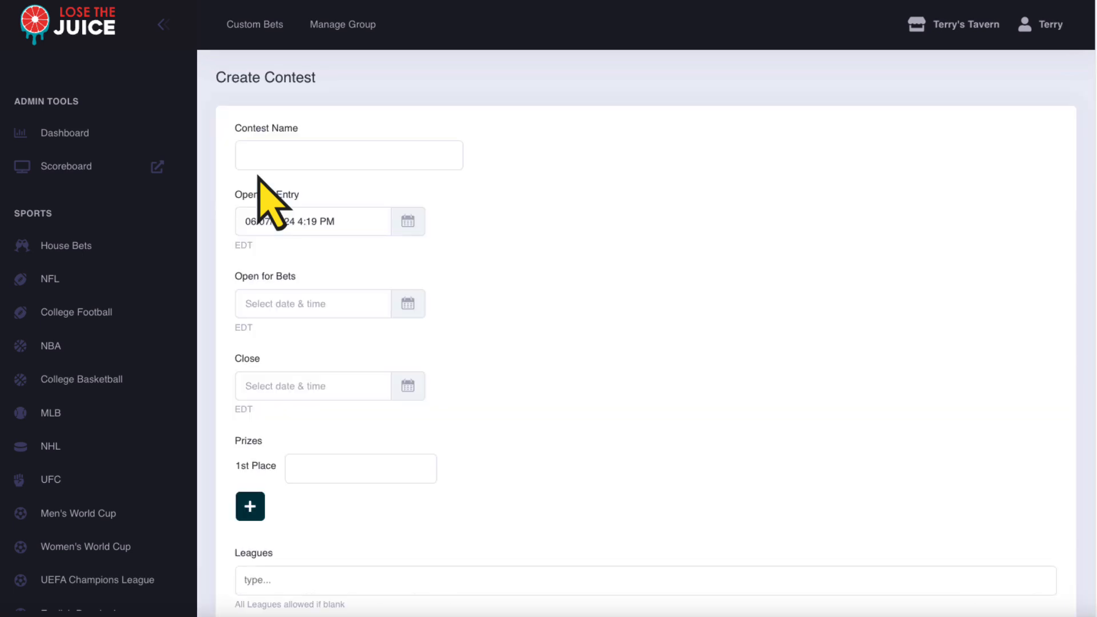
pyautogui.click(290, 157)
pyautogui.write('June Baseball Bona')
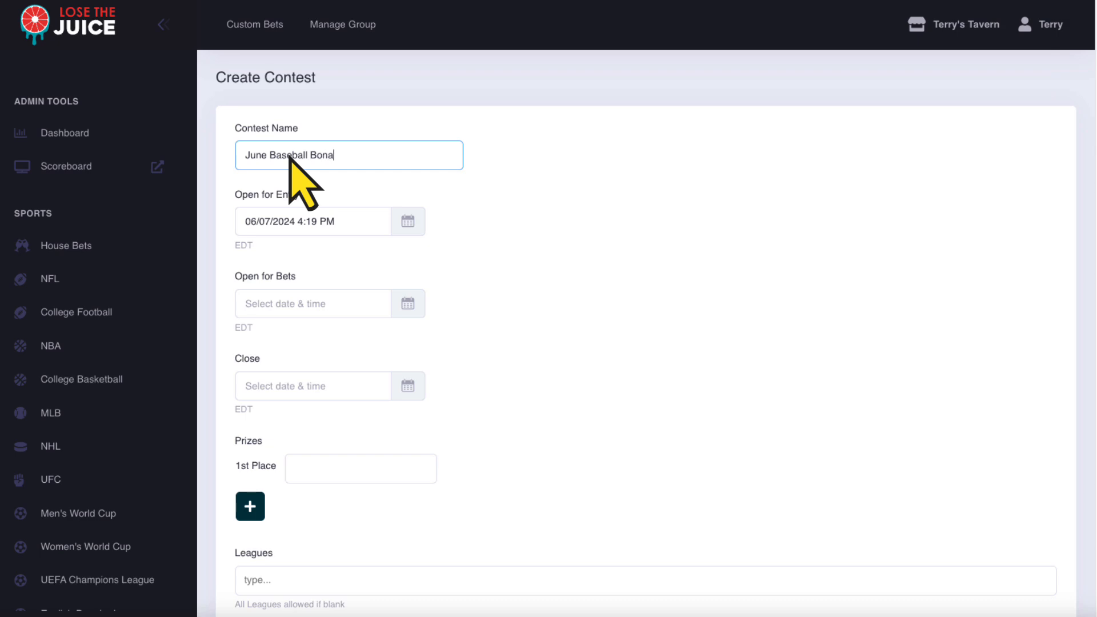
pyautogui.write('nza')
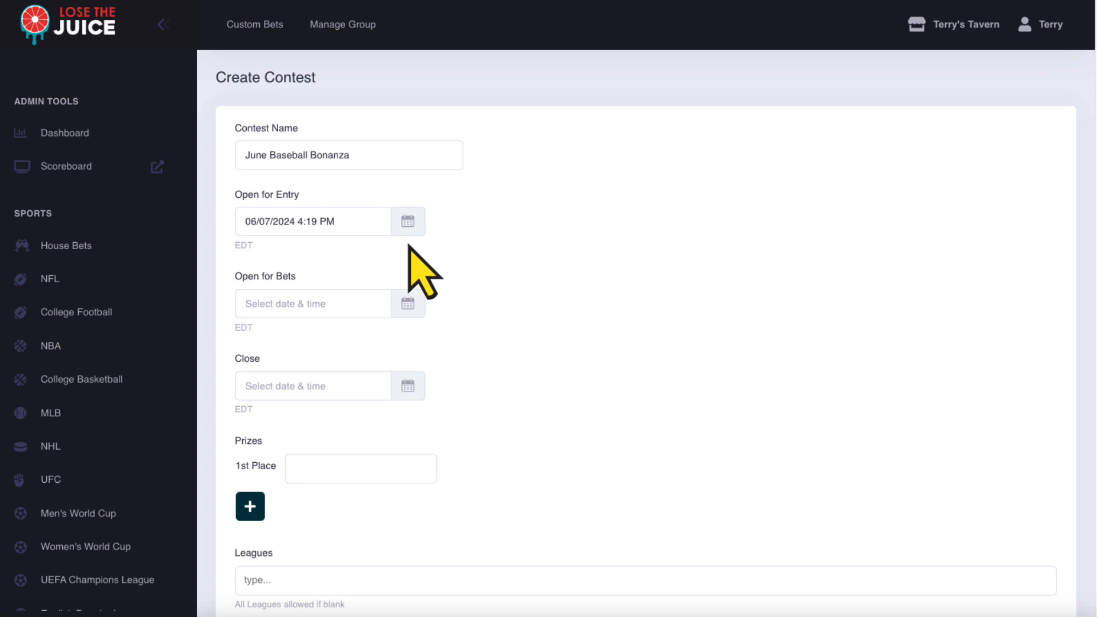
# Set the contest's Open for Bets date and time to 06/08/2024 10:00 AM
pyautogui.click(408, 304)
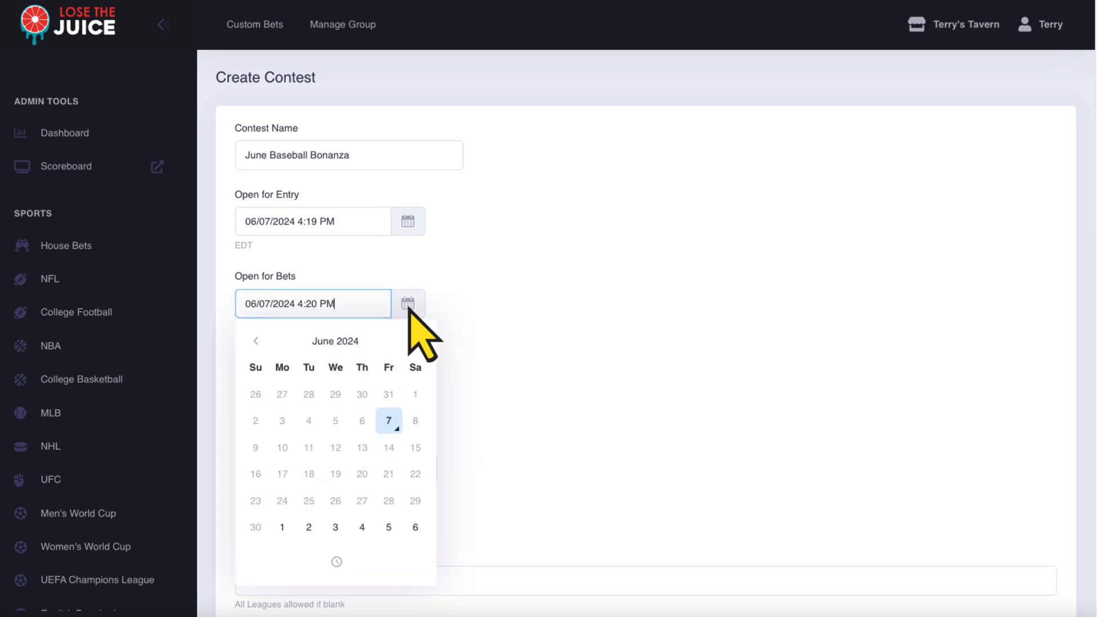
pyautogui.click(415, 423)
pyautogui.click(337, 562)
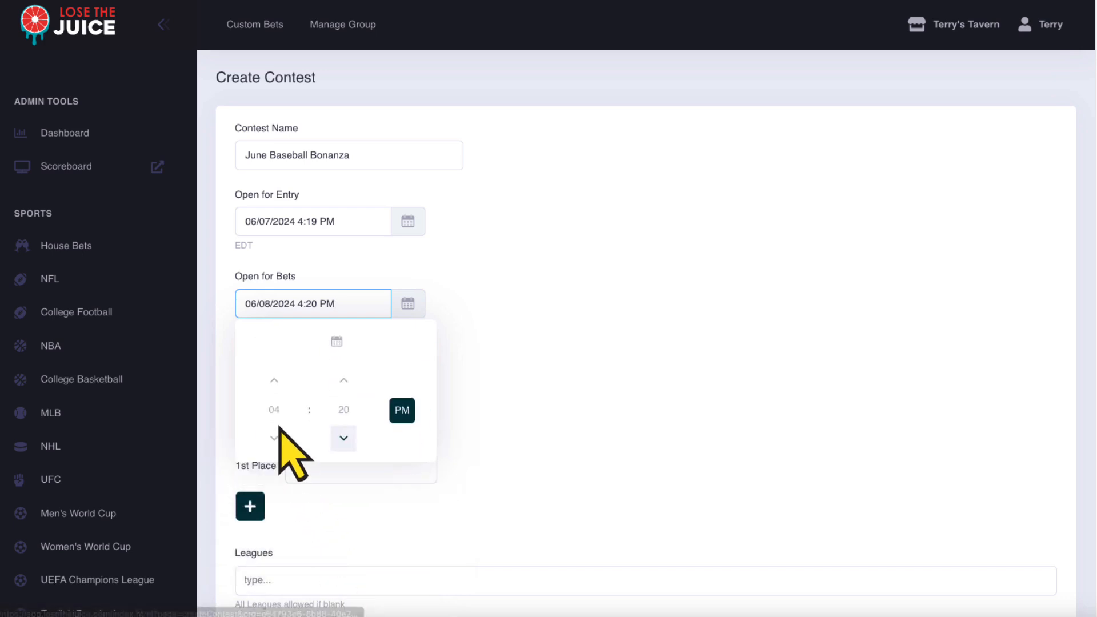
pyautogui.click(274, 409)
pyautogui.click(347, 434)
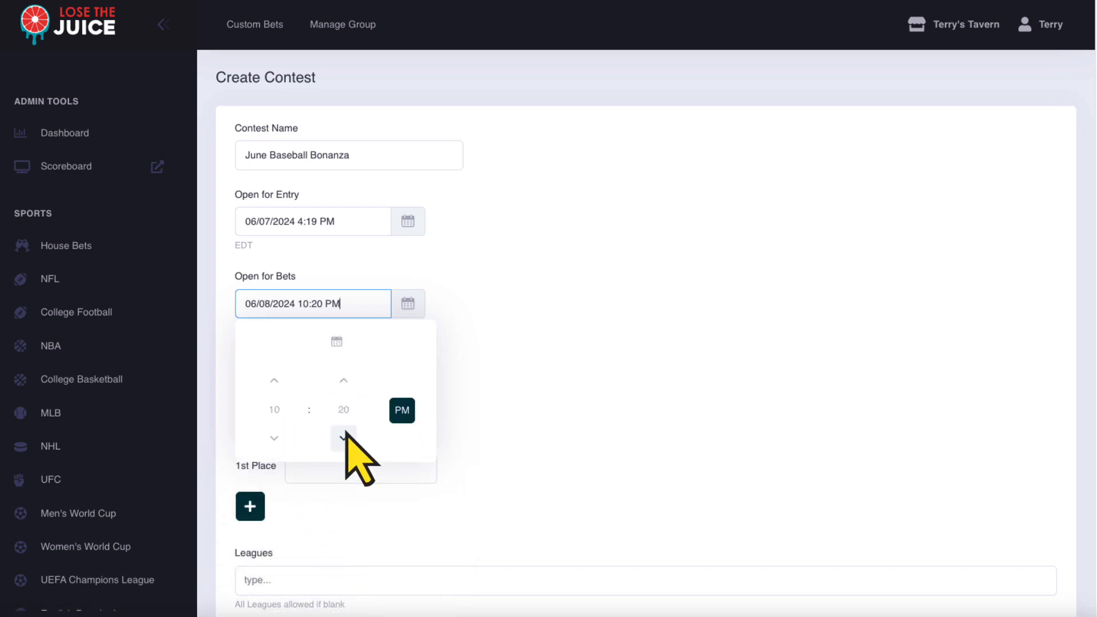
pyautogui.click(343, 410)
pyautogui.click(294, 380)
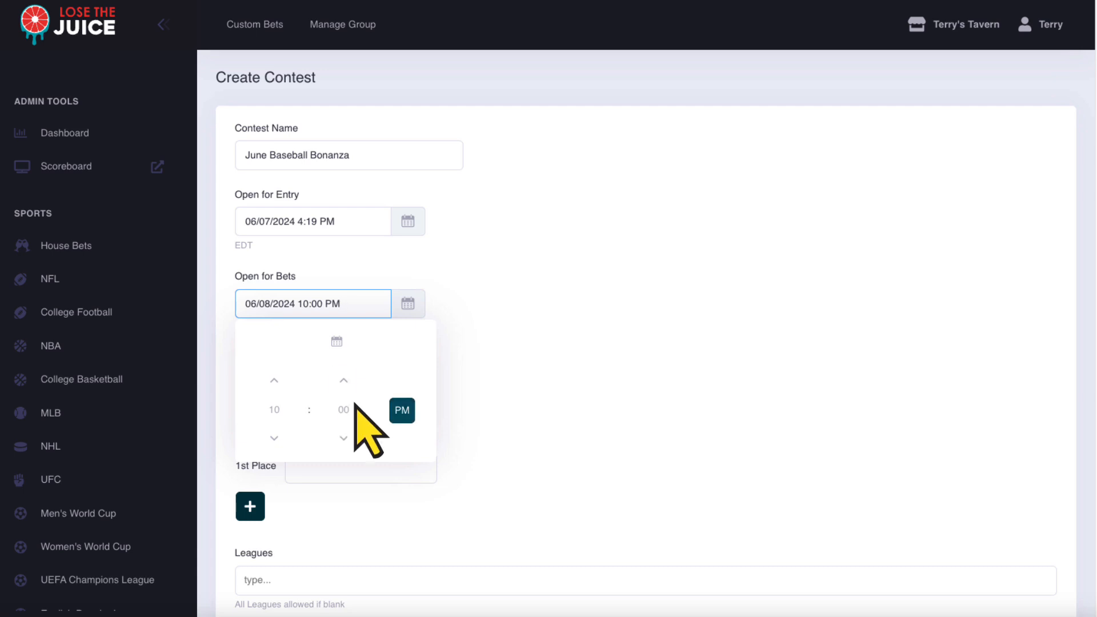
pyautogui.click(402, 412)
pyautogui.press('Escape')
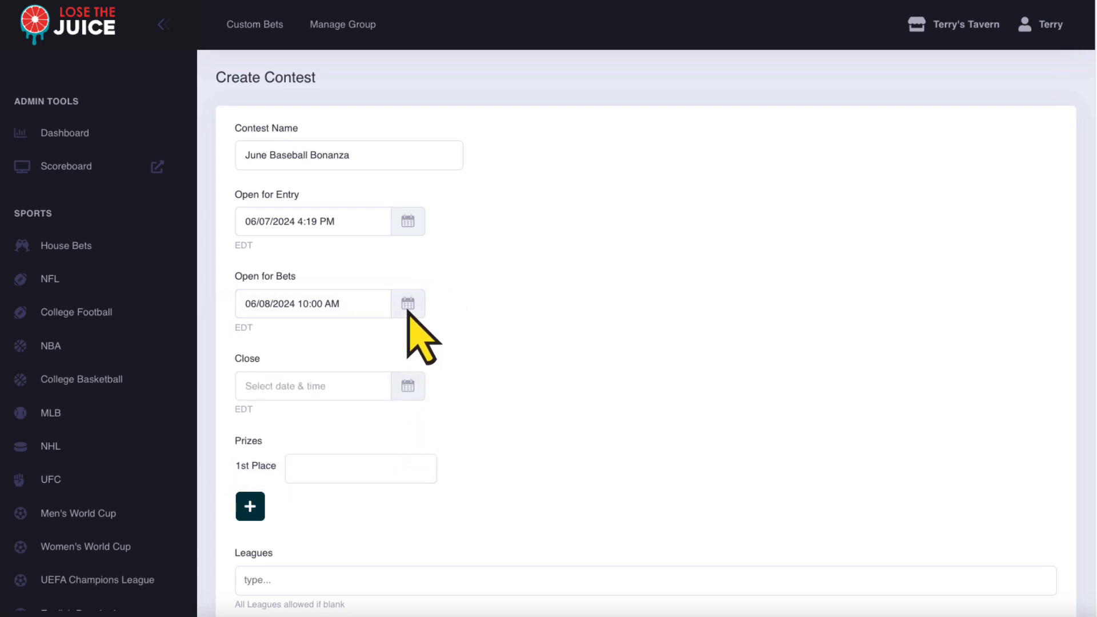
# Set the contest's Close date and time to 06/30/2024 11:55 PM
pyautogui.click(408, 387)
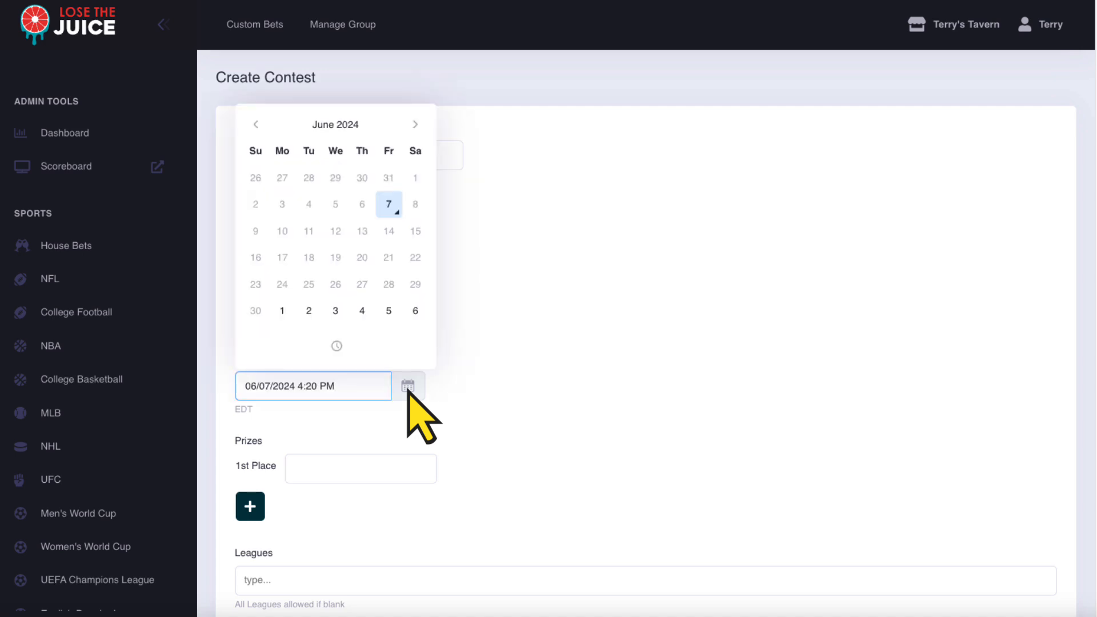
pyautogui.click(258, 313)
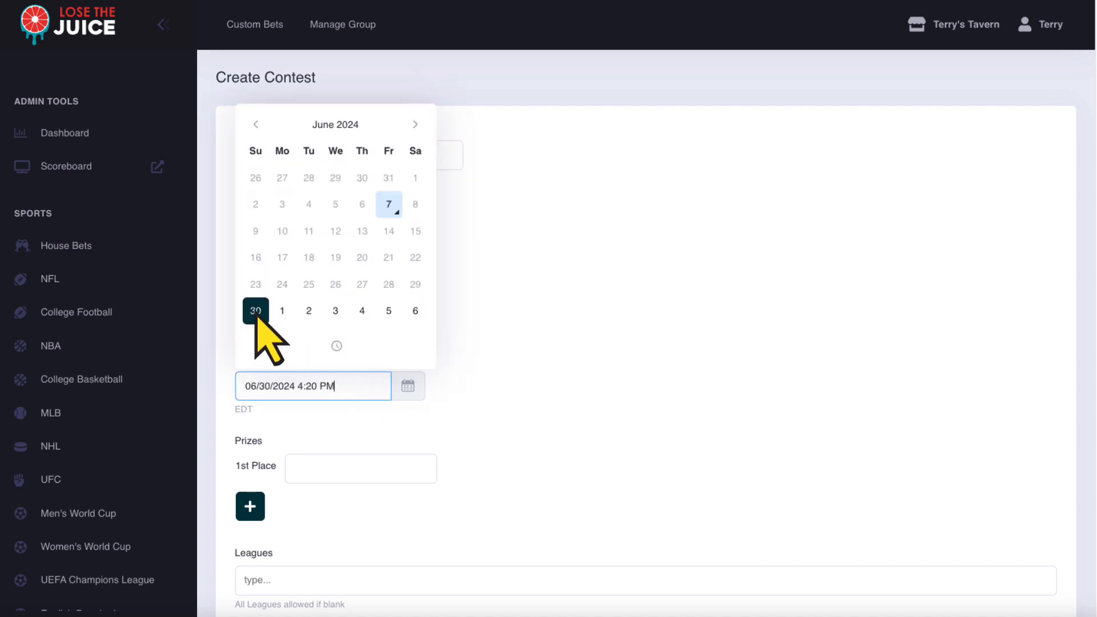
pyautogui.click(336, 347)
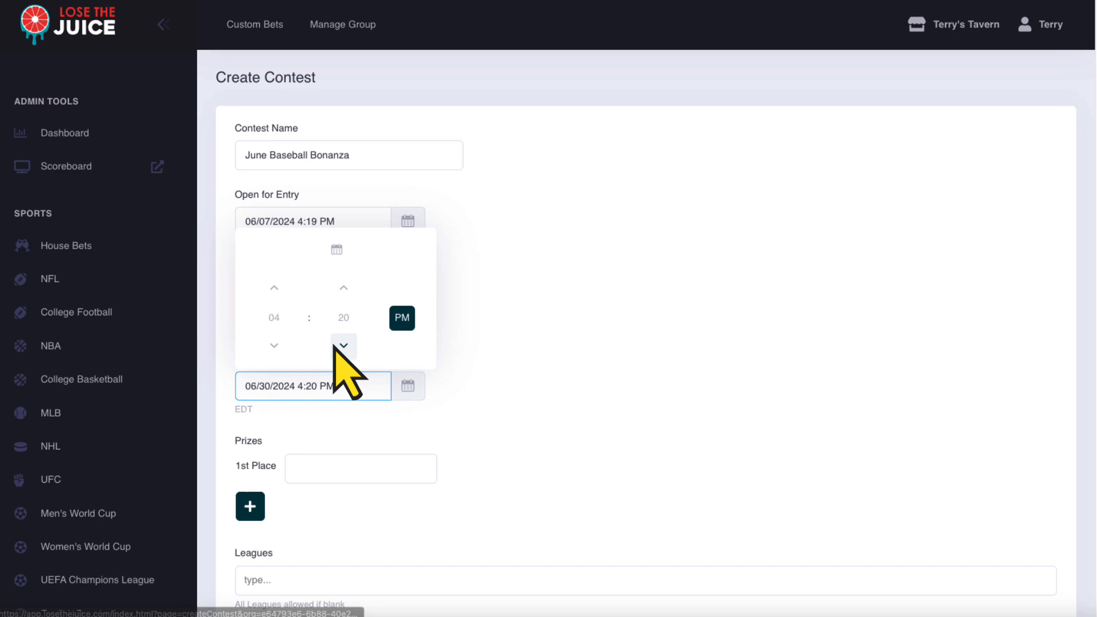
pyautogui.click(275, 316)
pyautogui.click(375, 348)
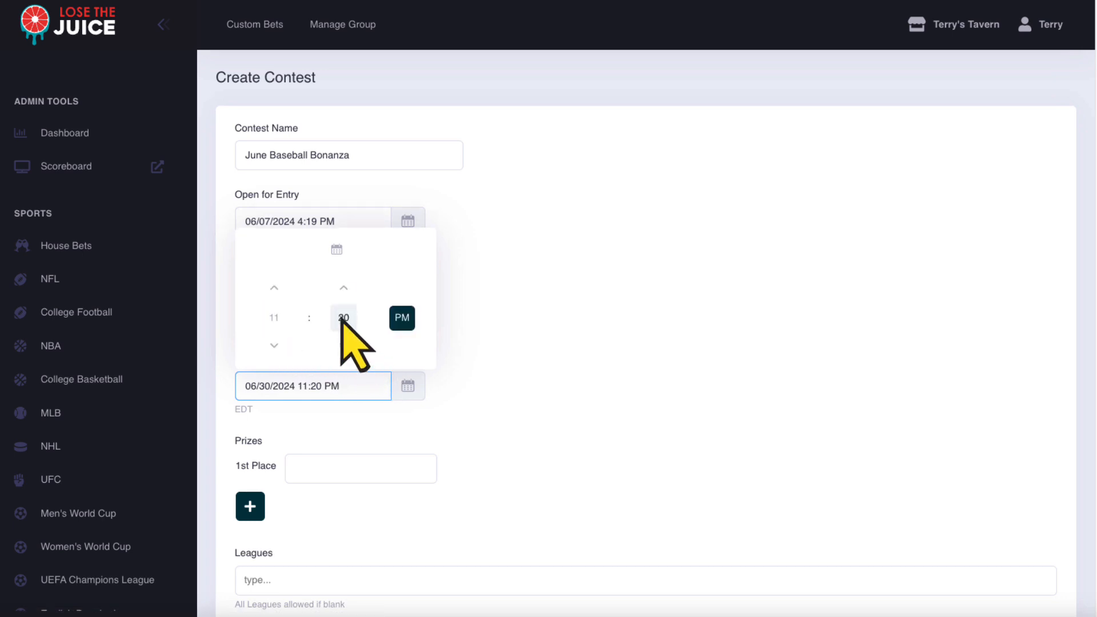
pyautogui.click(345, 318)
pyautogui.click(375, 348)
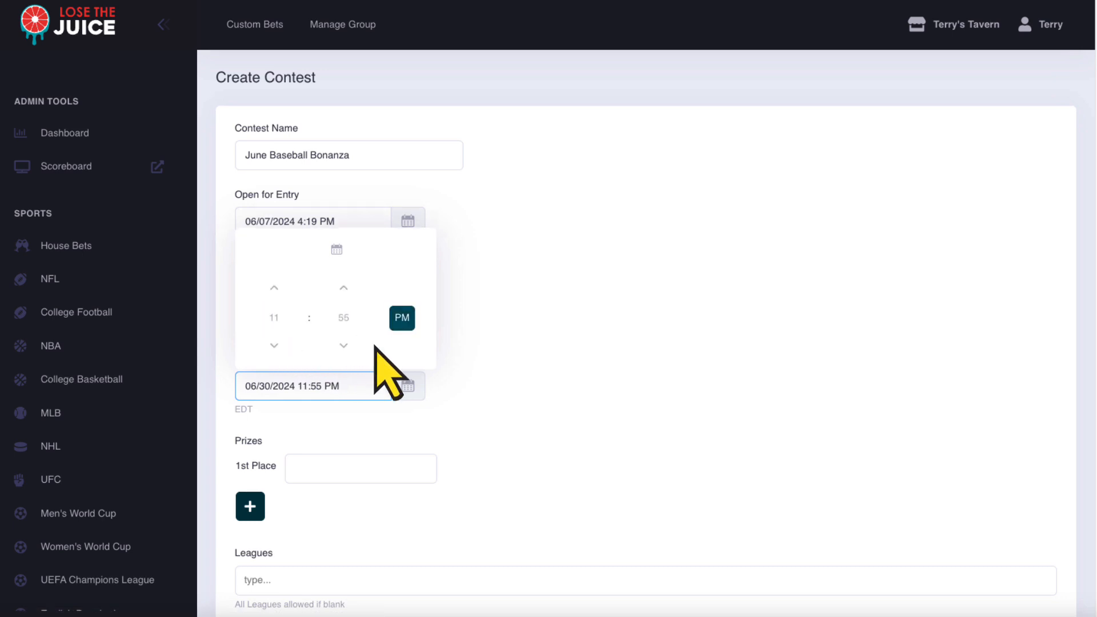
pyautogui.click(409, 390)
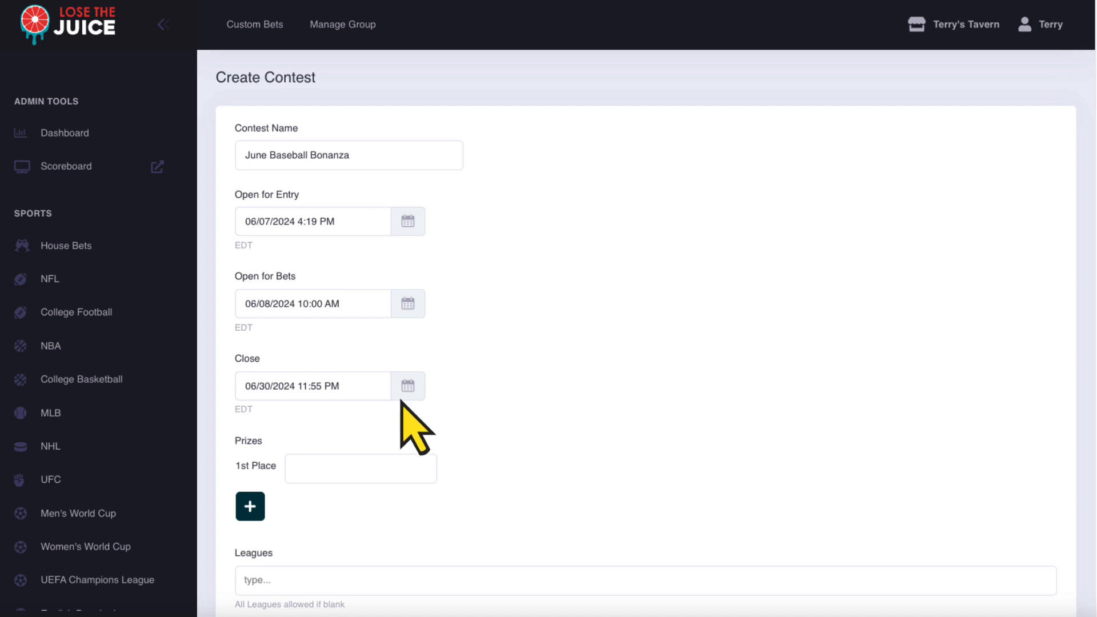
# Enter three contest prizes: "Terry's Sweatshirt" for 1st place, "Terry's Hat" for 2nd and "Terry's Pint Glass" for 3rd
pyautogui.click(352, 472)
pyautogui.write("Terry's Sweatshirt")
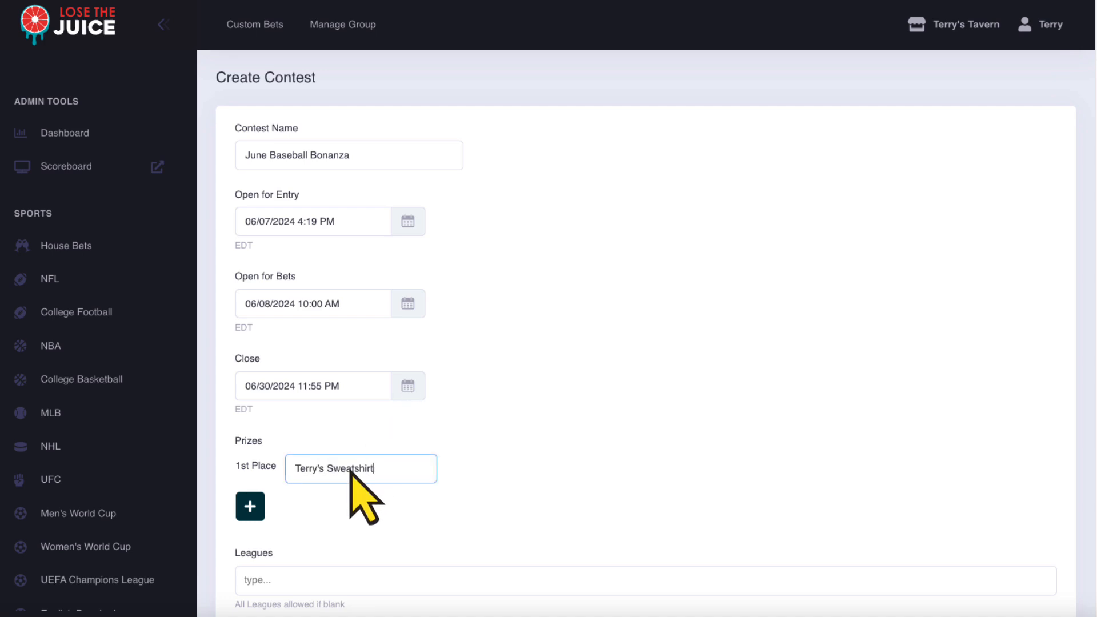
pyautogui.press('Tab')
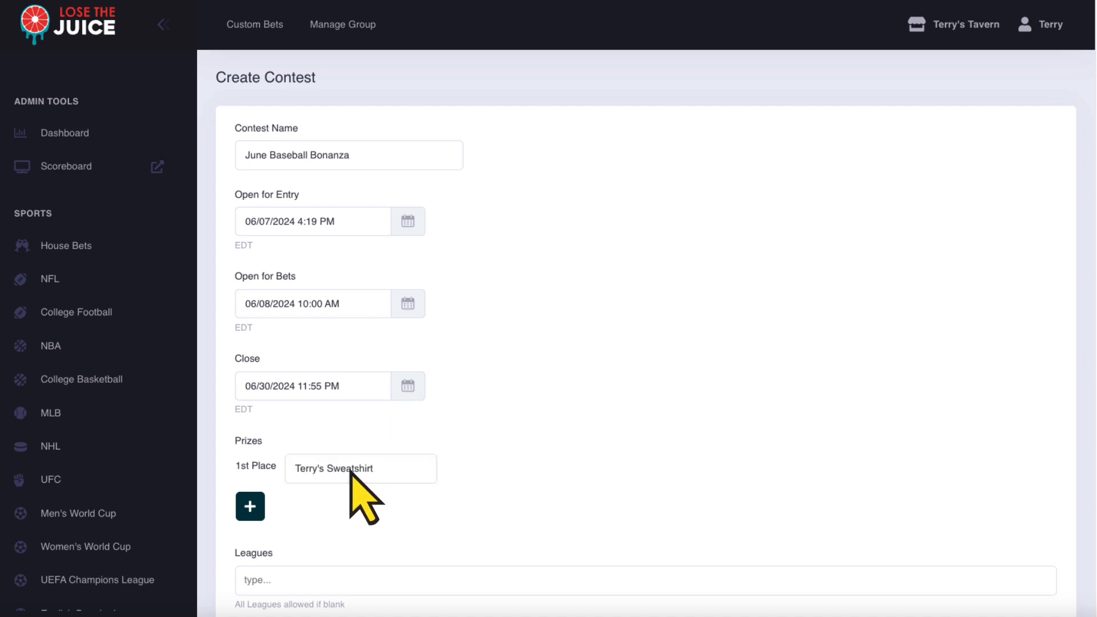
pyautogui.click(250, 506)
pyautogui.click(250, 543)
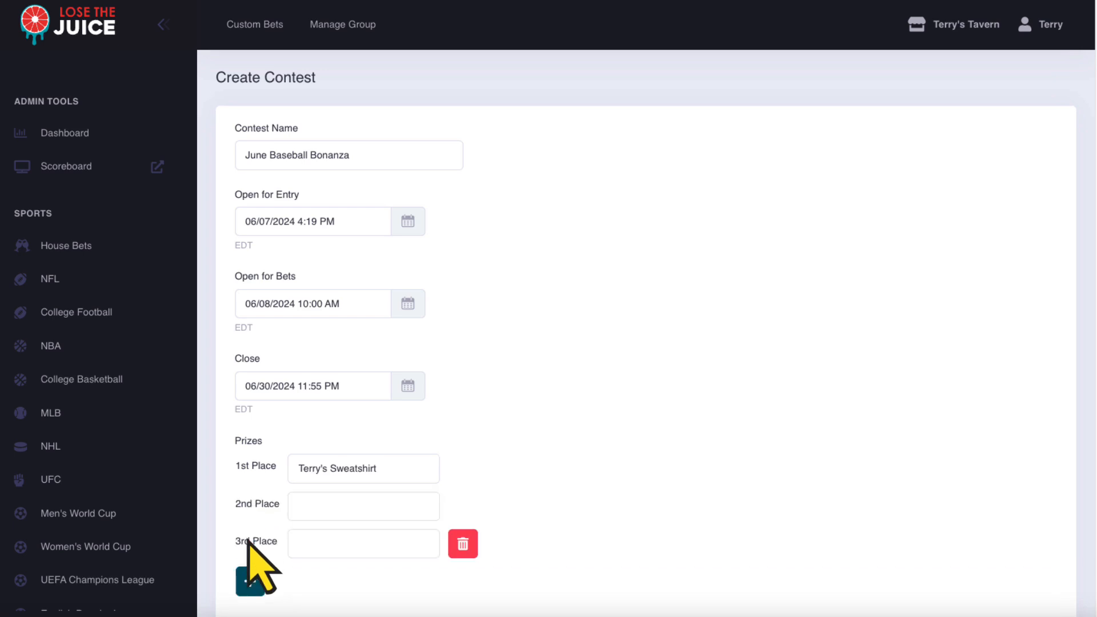
pyautogui.write("Terry's Hat")
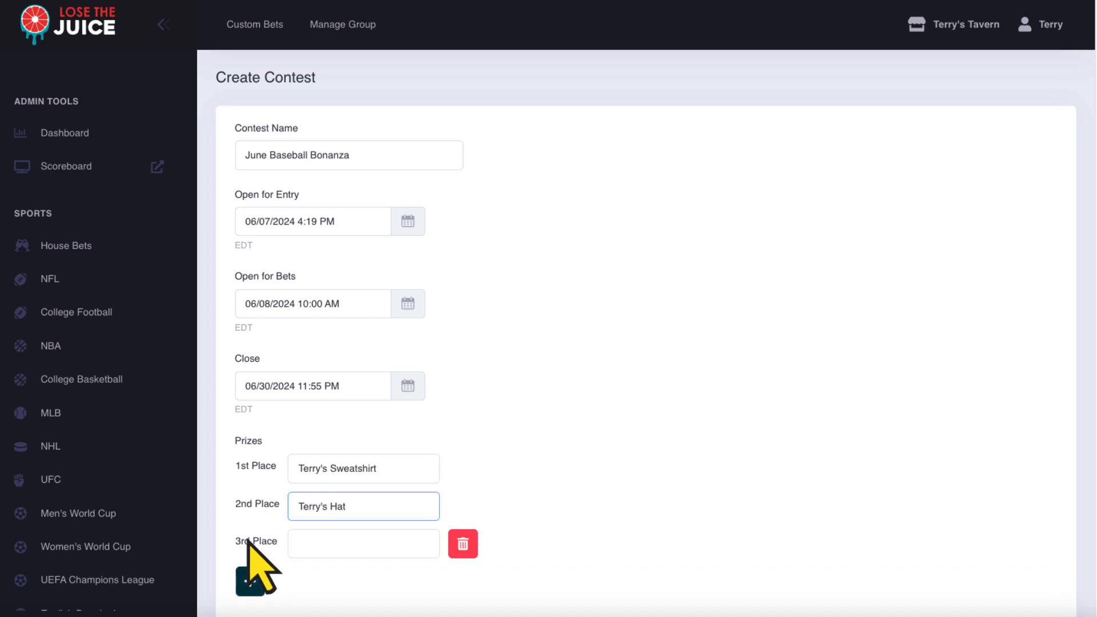
pyautogui.press('Tab')
pyautogui.write("Terry's Pint Glass")
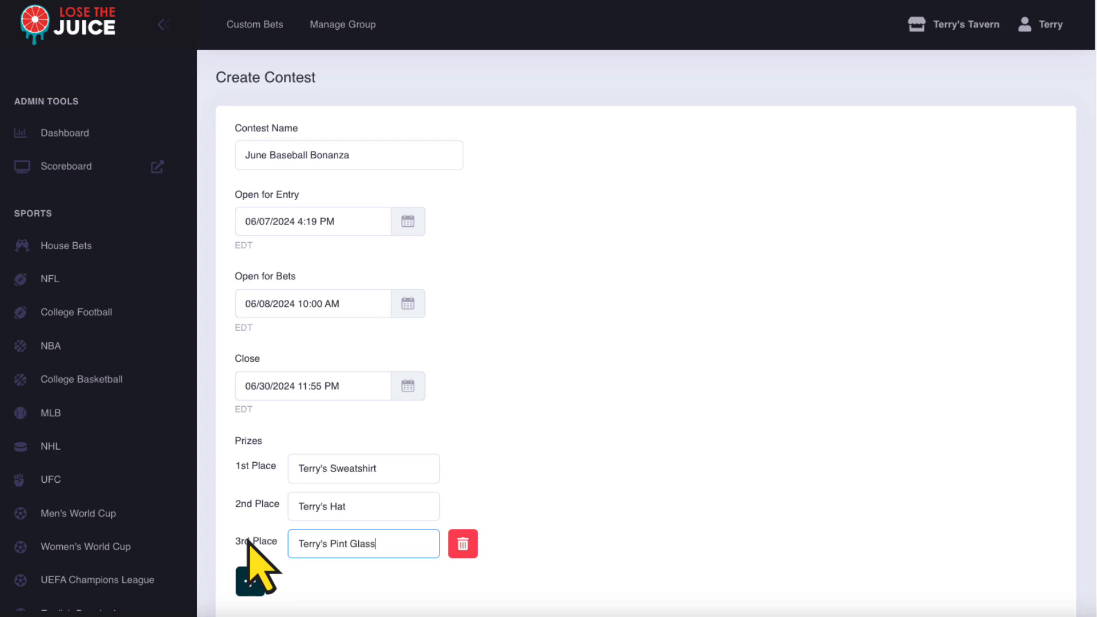
pyautogui.click(247, 539)
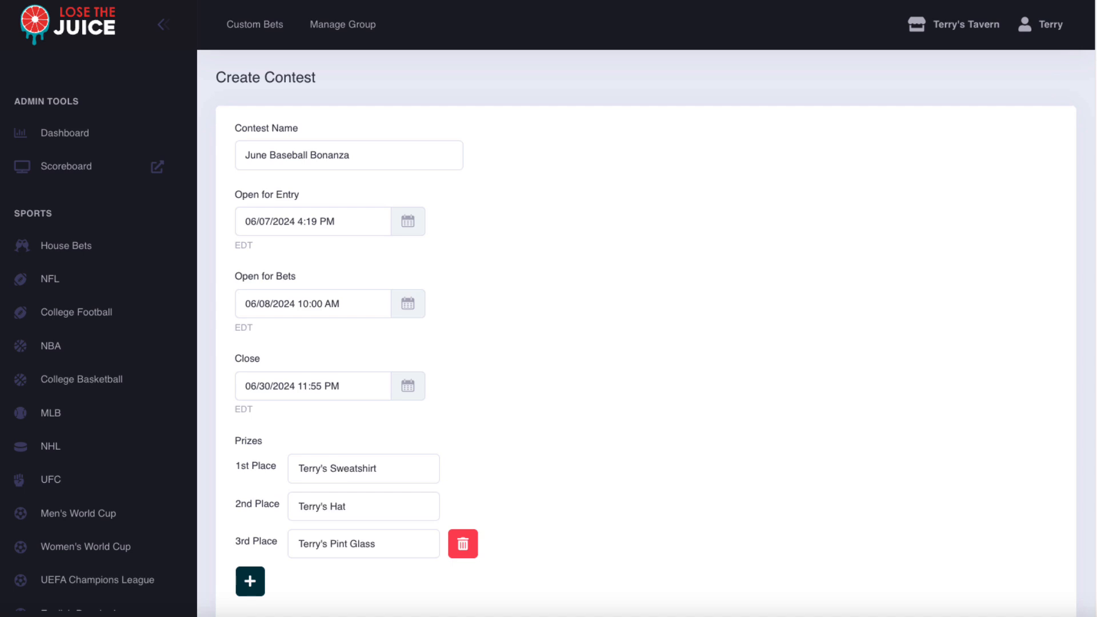
# Restrict the contest's leagues to MLB and submit the form to create the contest
pyautogui.scroll(-5, 647, 327)
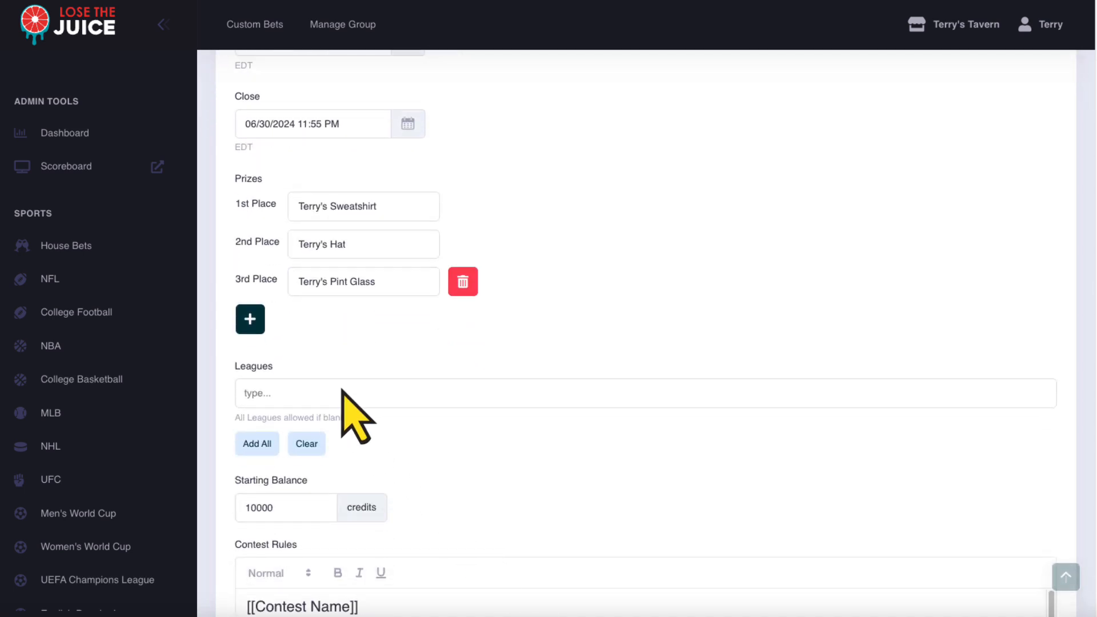
pyautogui.click(342, 394)
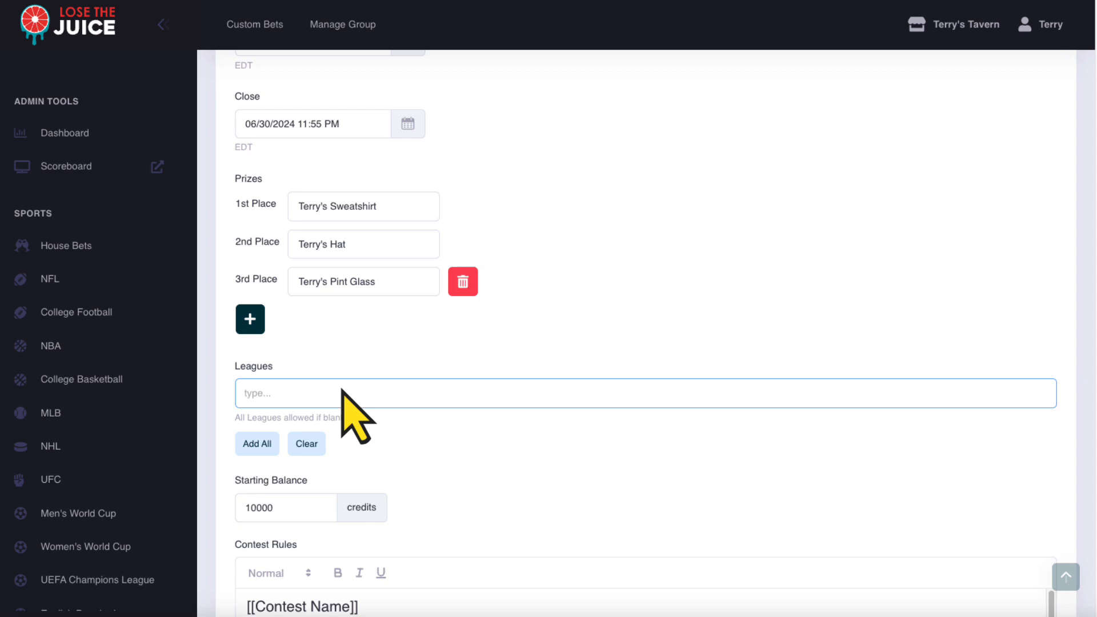
pyautogui.write('ml')
pyautogui.press('Return')
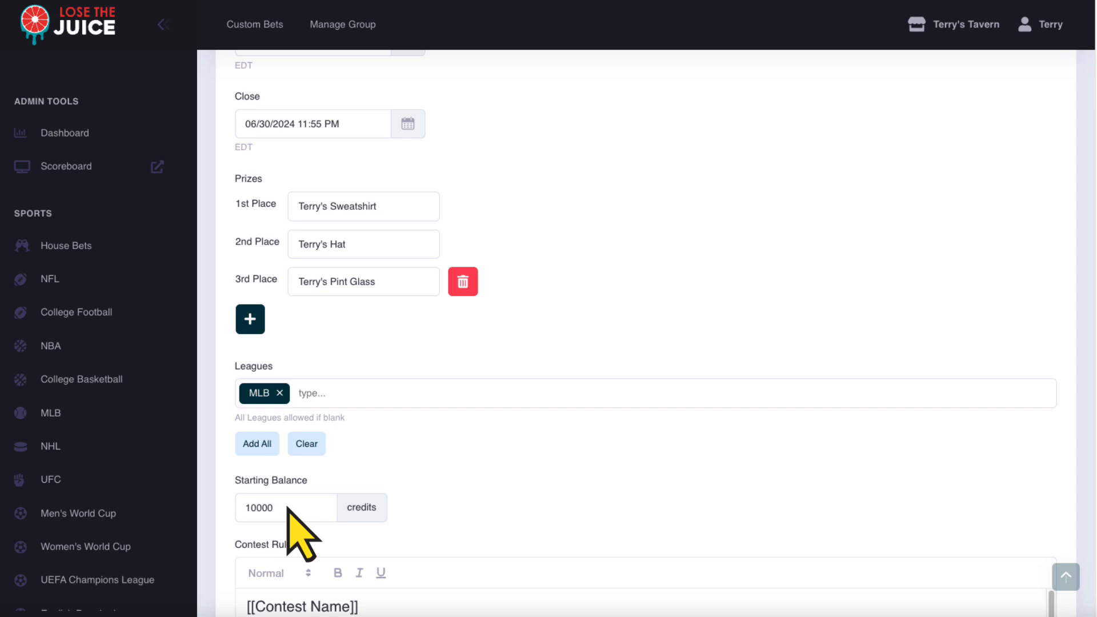
pyautogui.scroll(-5, 288, 509)
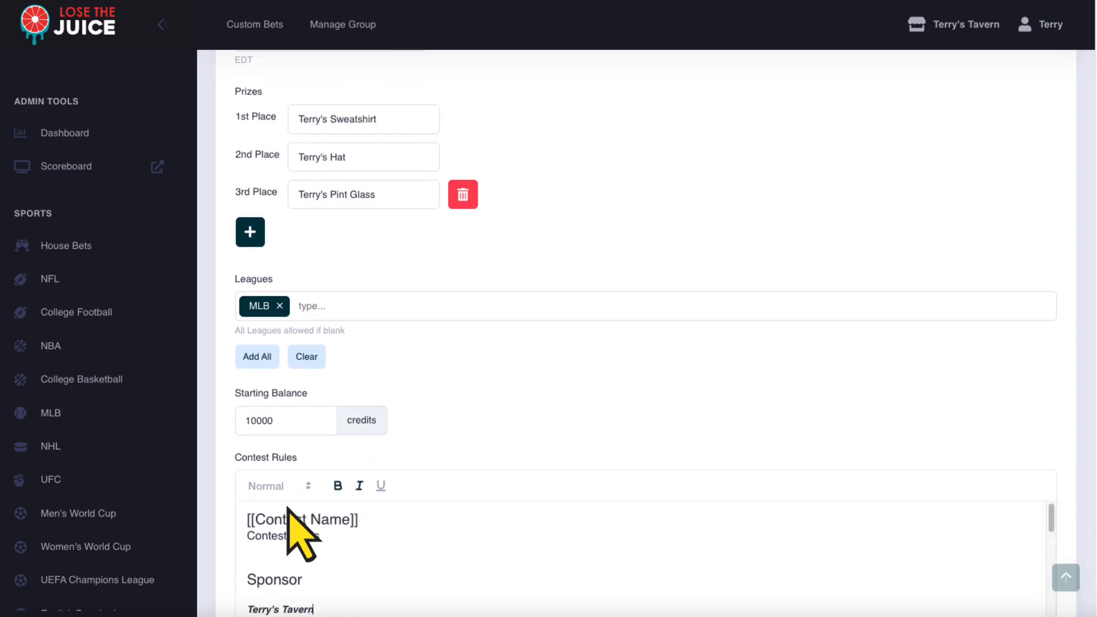
pyautogui.scroll(-1, 288, 508)
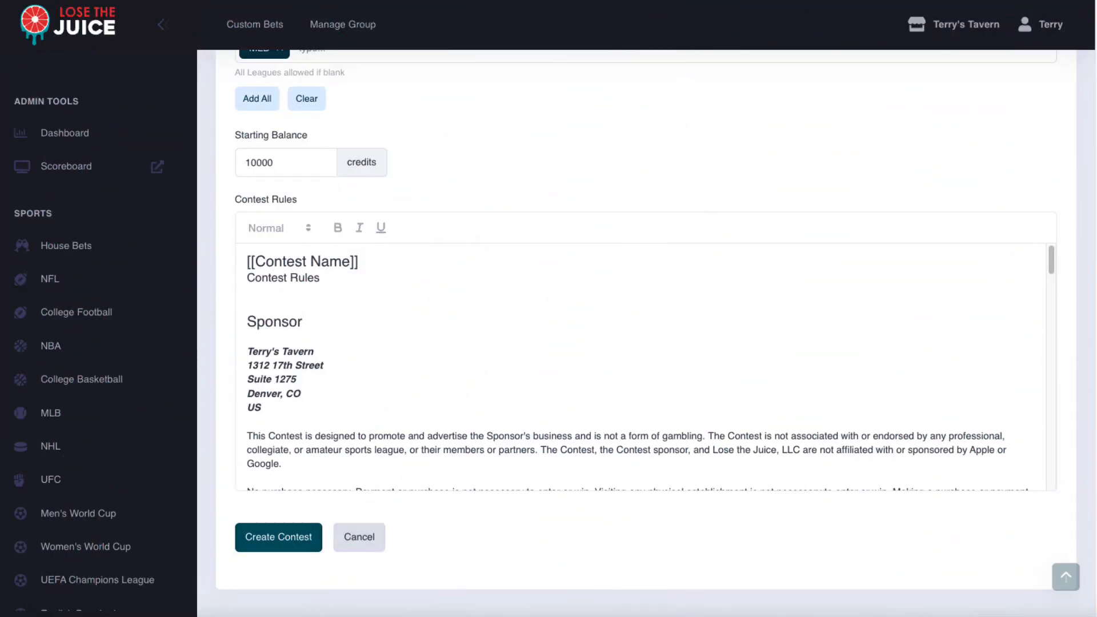
pyautogui.click(278, 538)
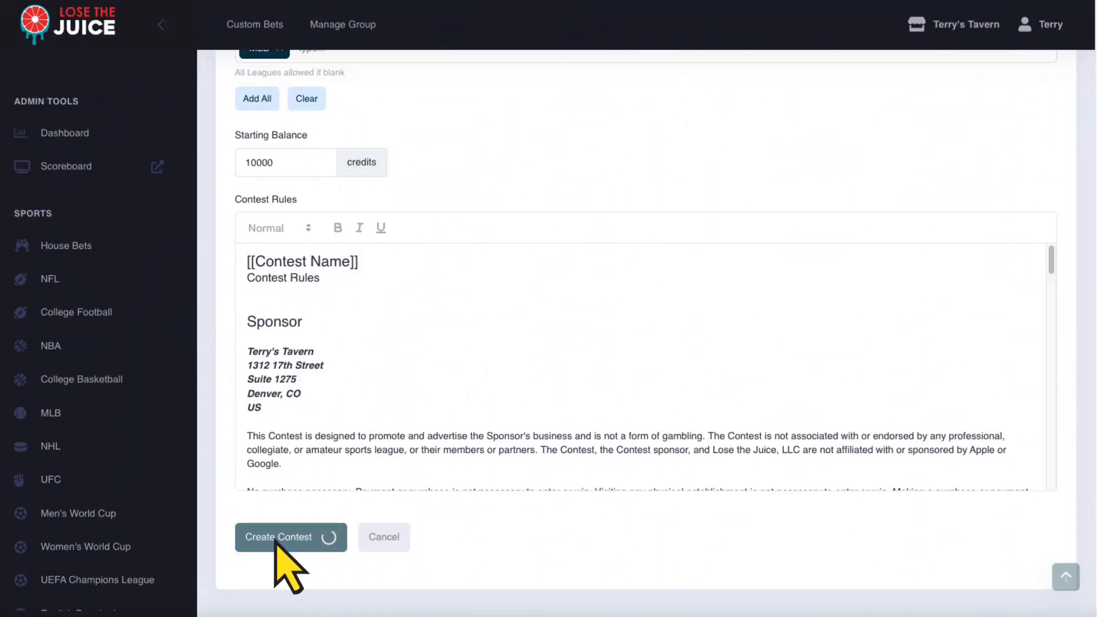